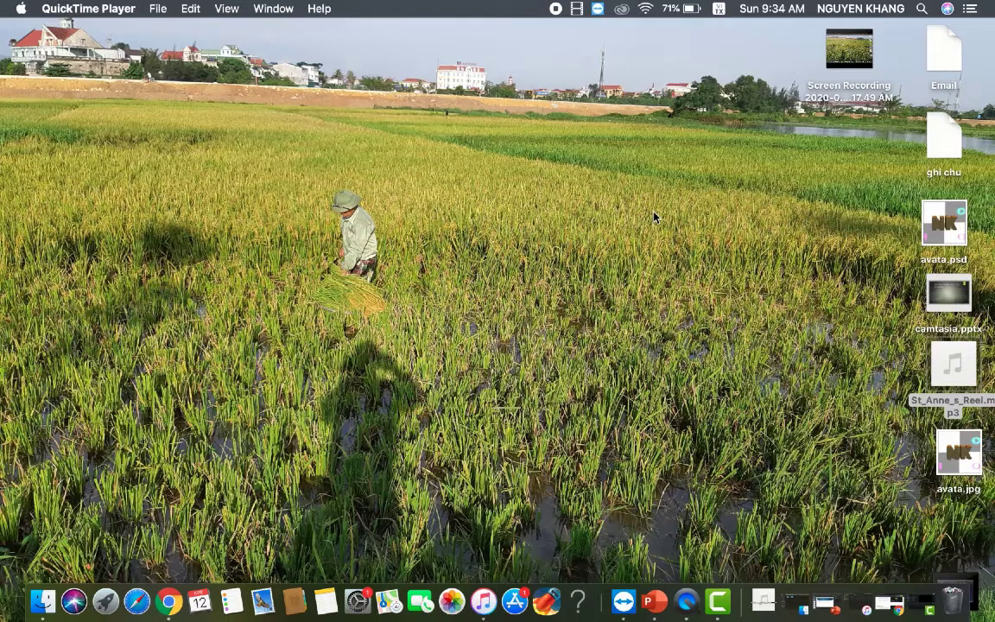
Switch to Camtasia 2018 and open its screen recorder
click(720, 610)
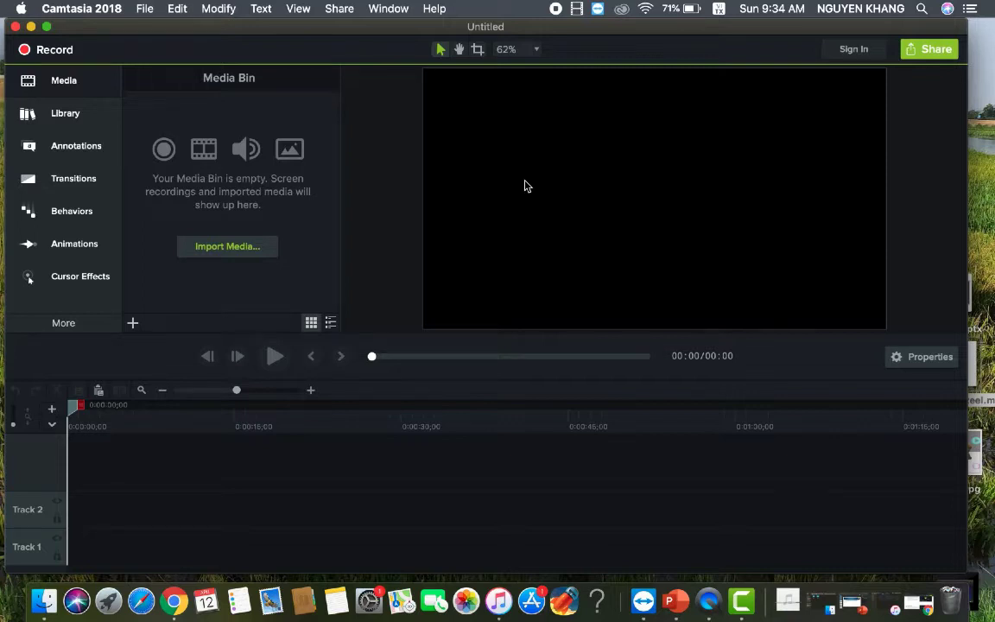
click(58, 54)
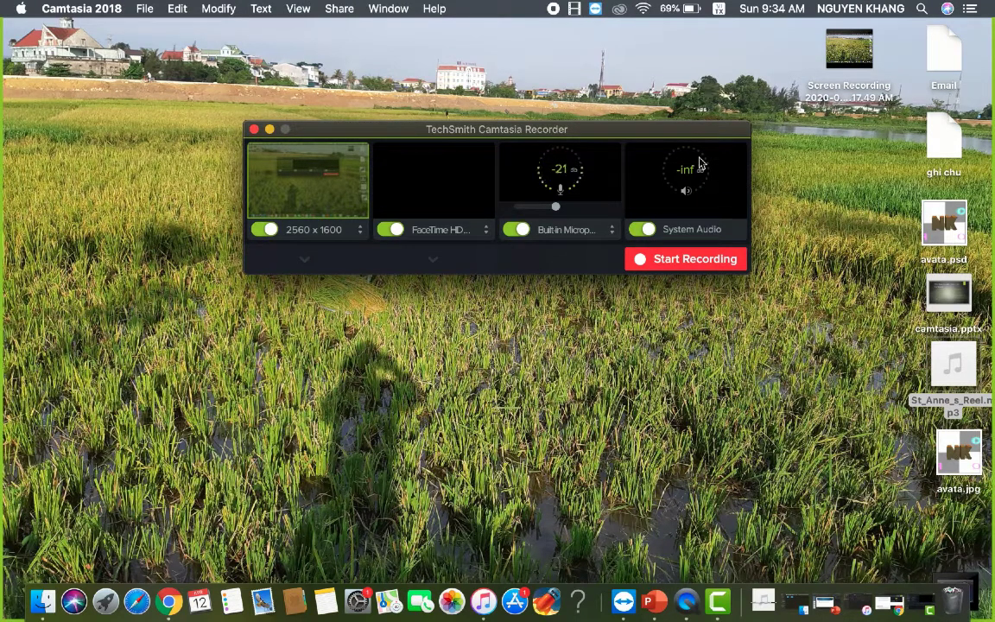
click(254, 129)
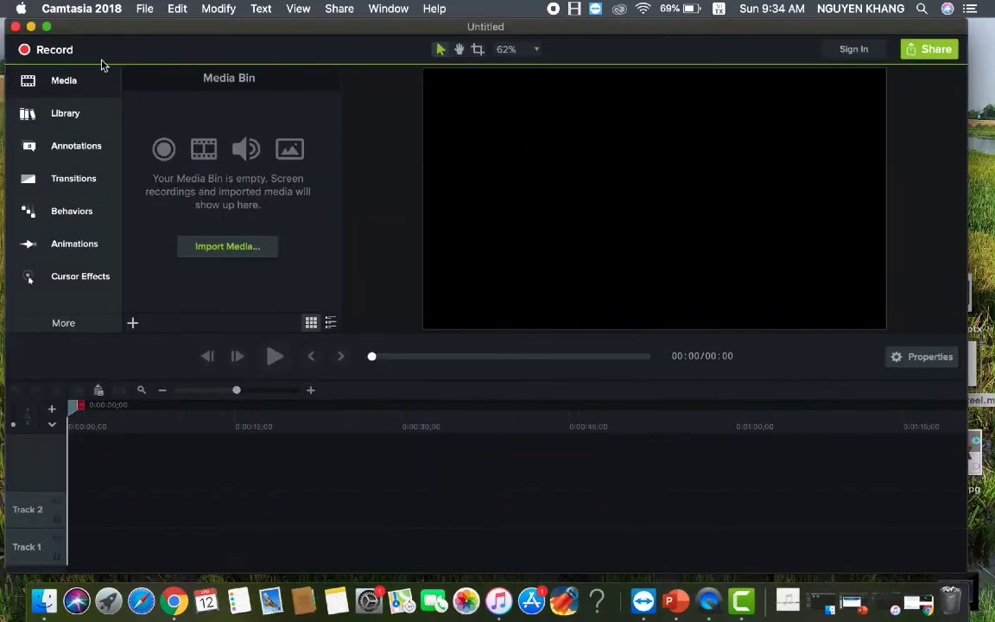
click(574, 10)
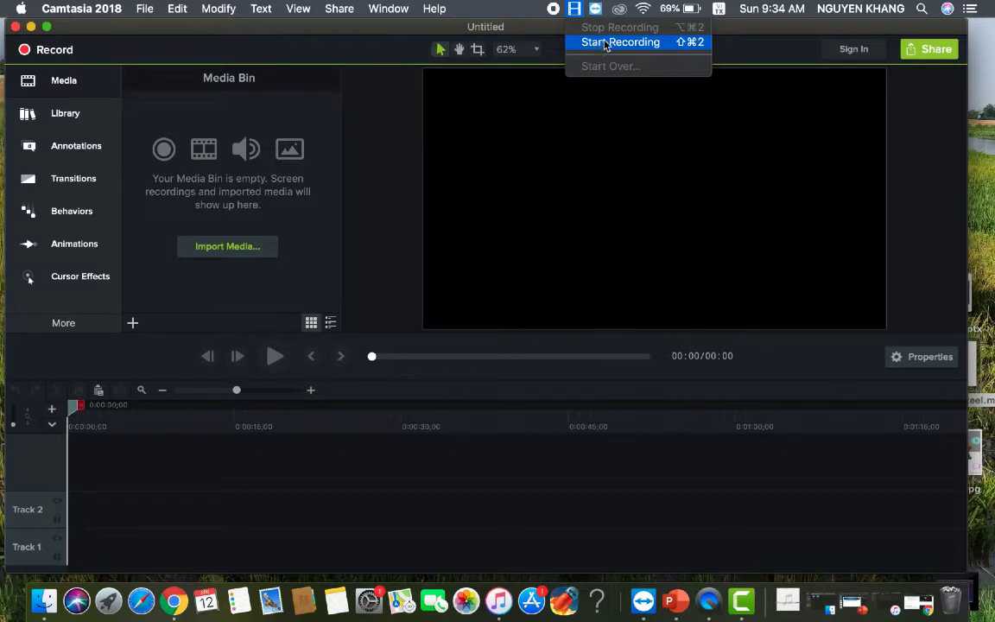
click(184, 35)
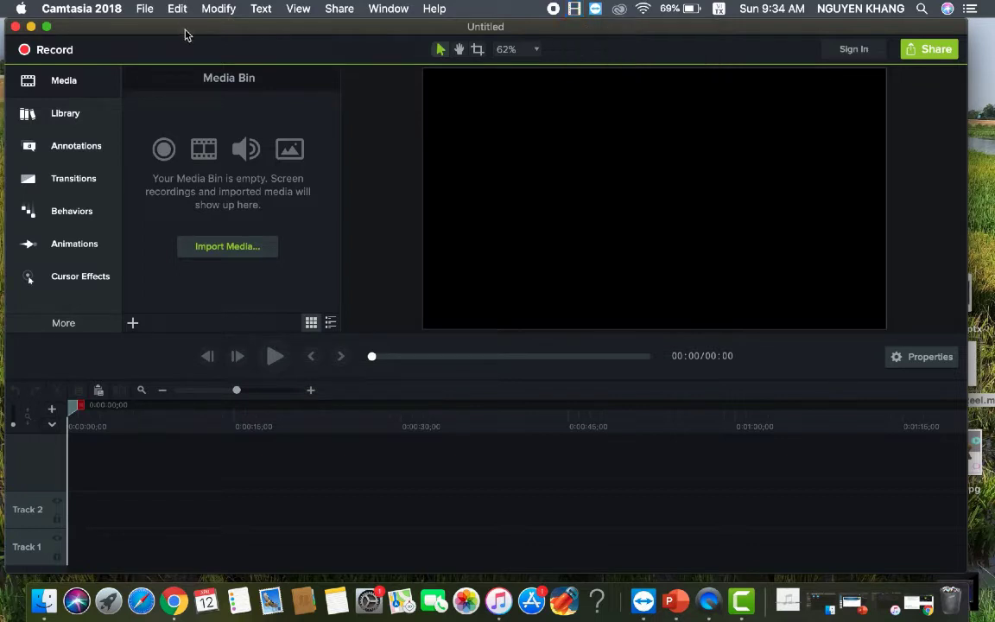
click(54, 50)
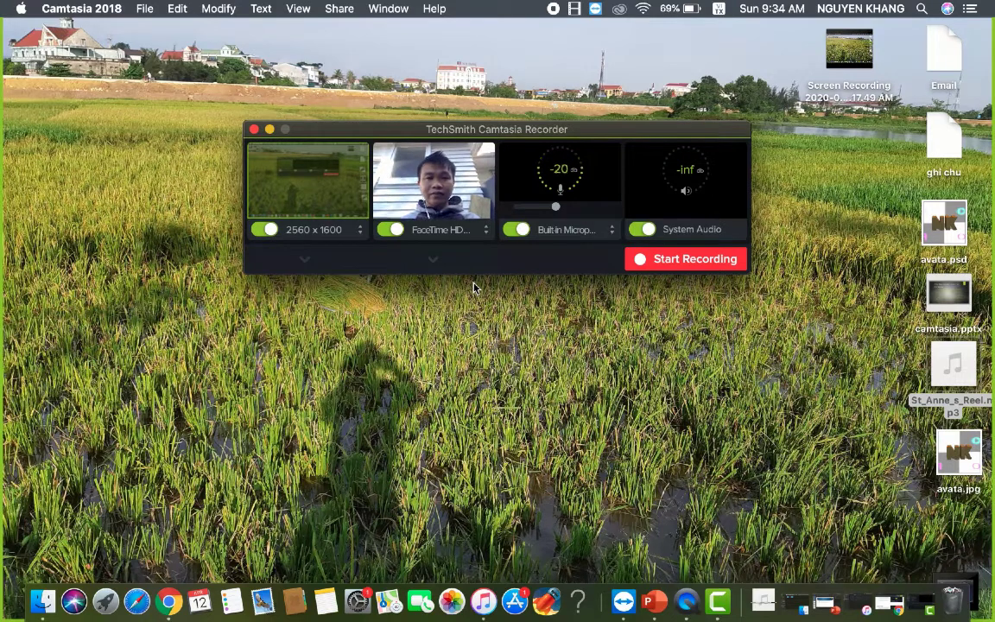
Try to reselect the recent 2560 x 1600 region as the recording area
click(360, 230)
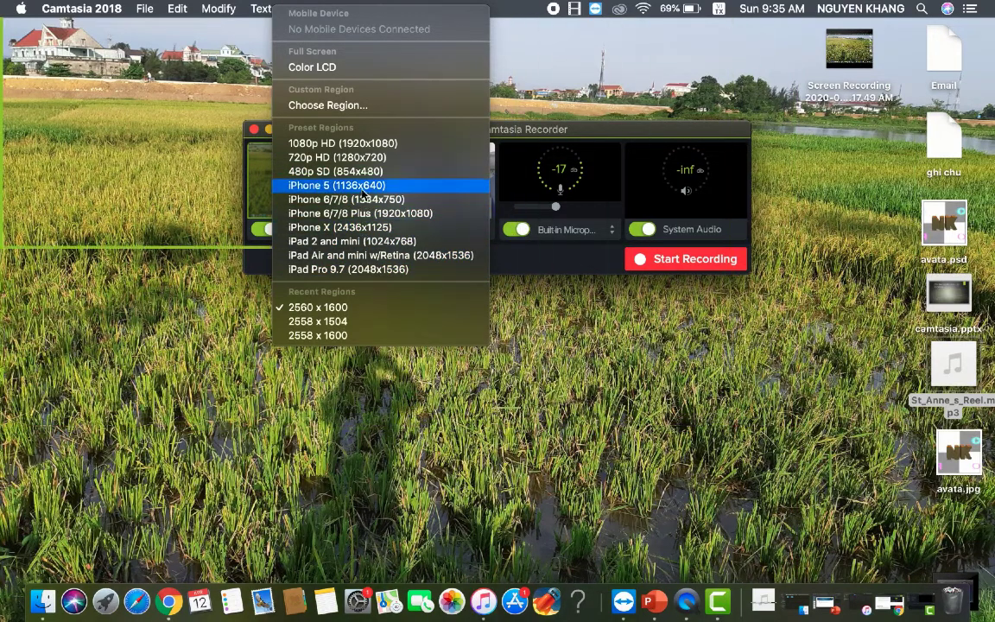
click(351, 310)
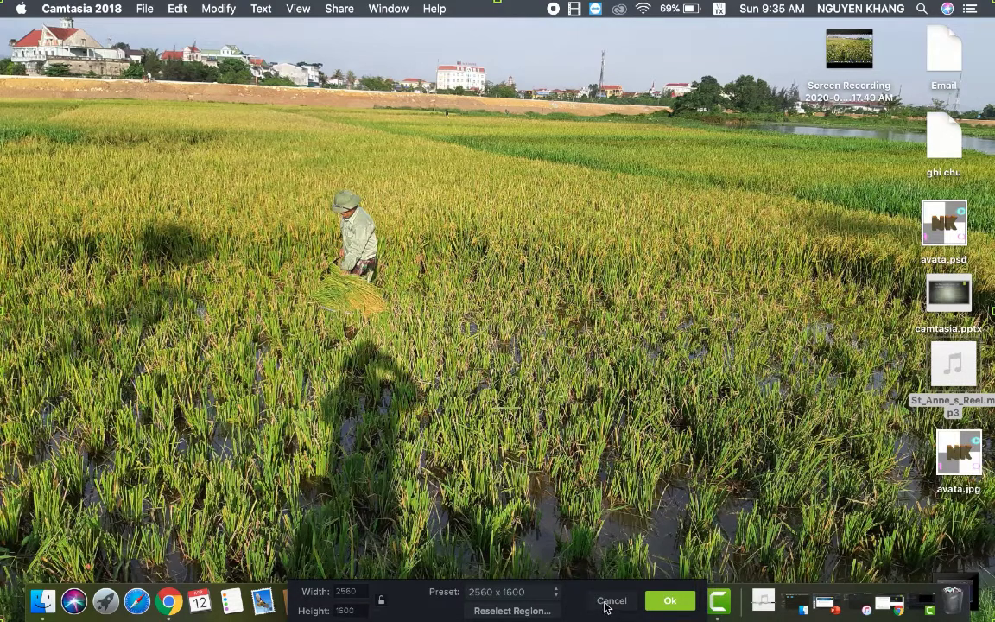
click(609, 601)
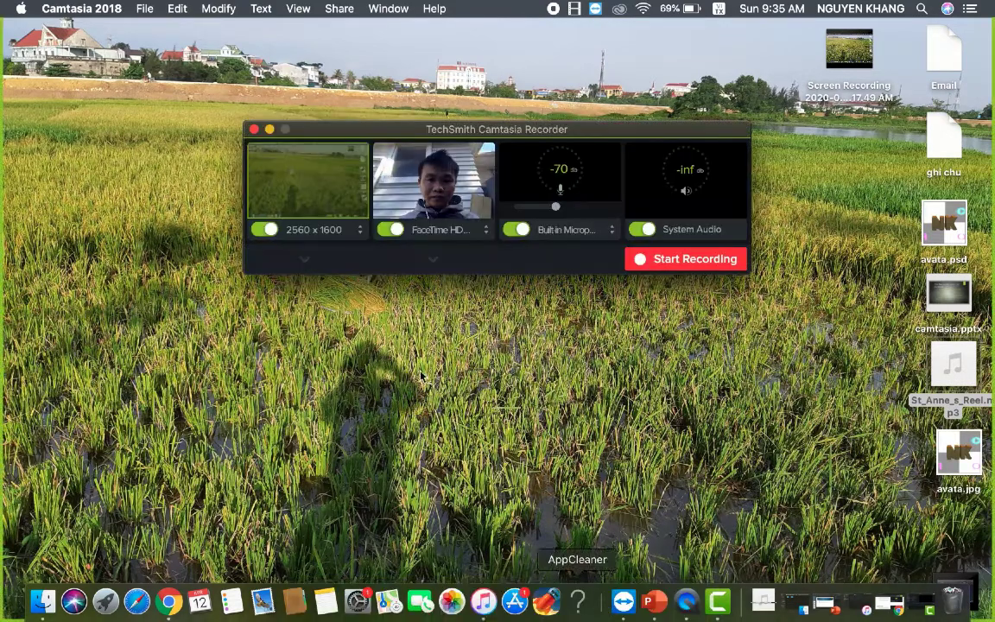
Show the enlarged preview of the screen capture below the recorder
click(306, 262)
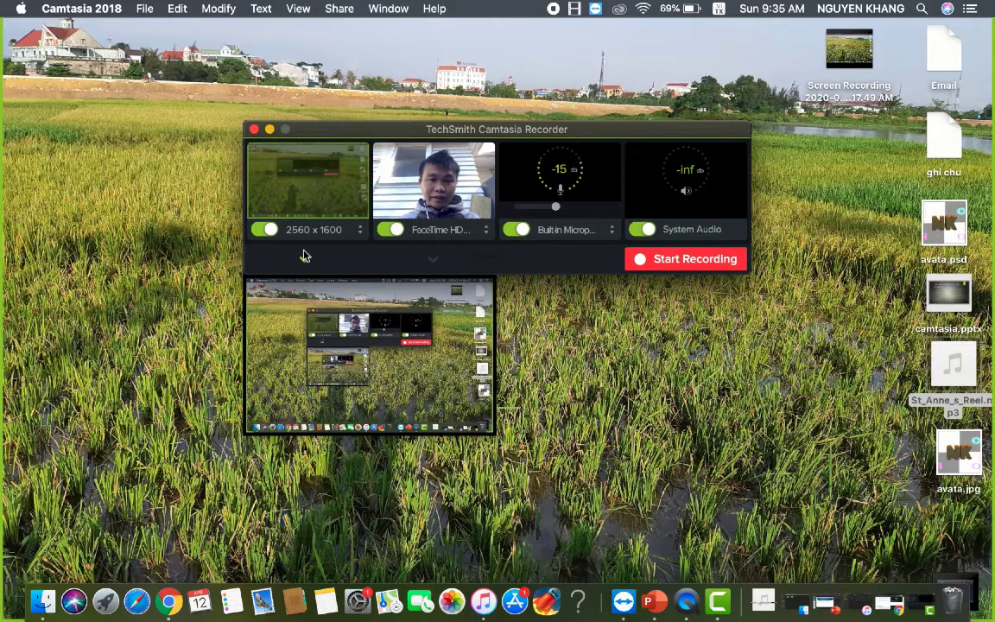
click(306, 261)
click(305, 262)
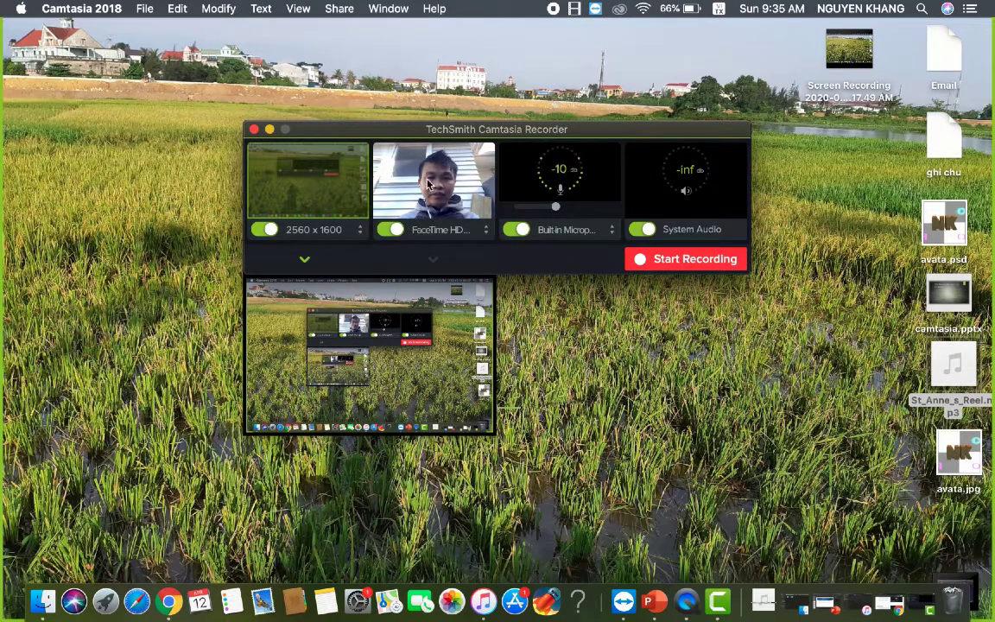
Start recording with the screen, FaceTime camera, built-in microphone and system audio all enabled
click(386, 232)
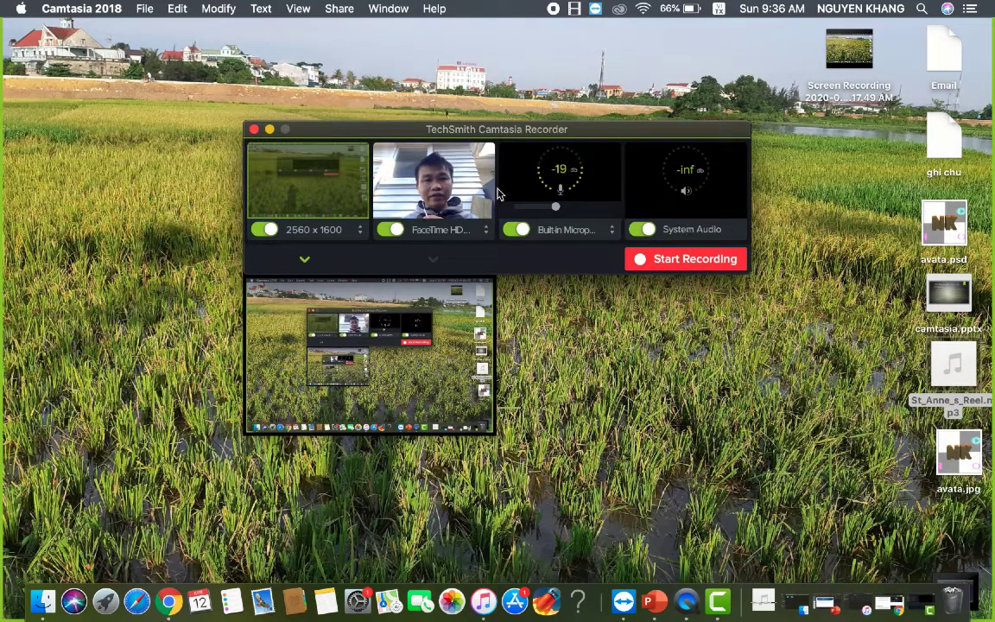
click(643, 229)
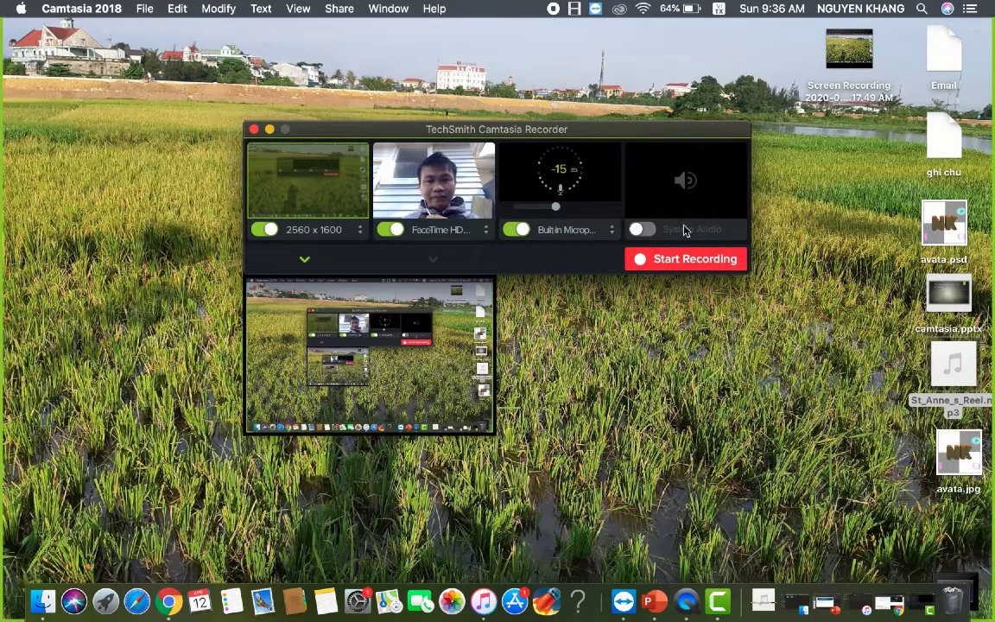
click(640, 230)
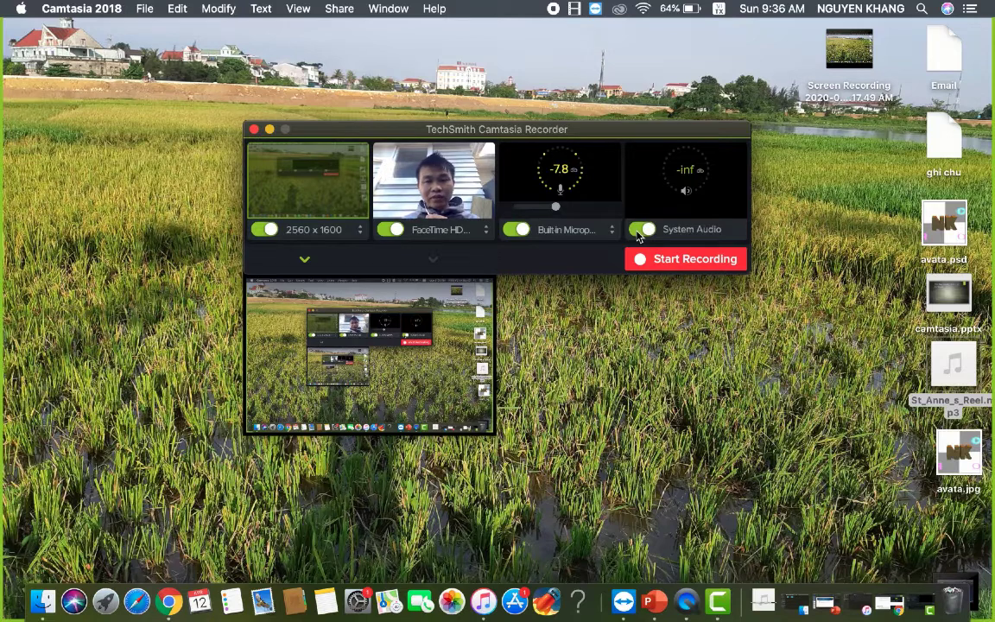
click(674, 264)
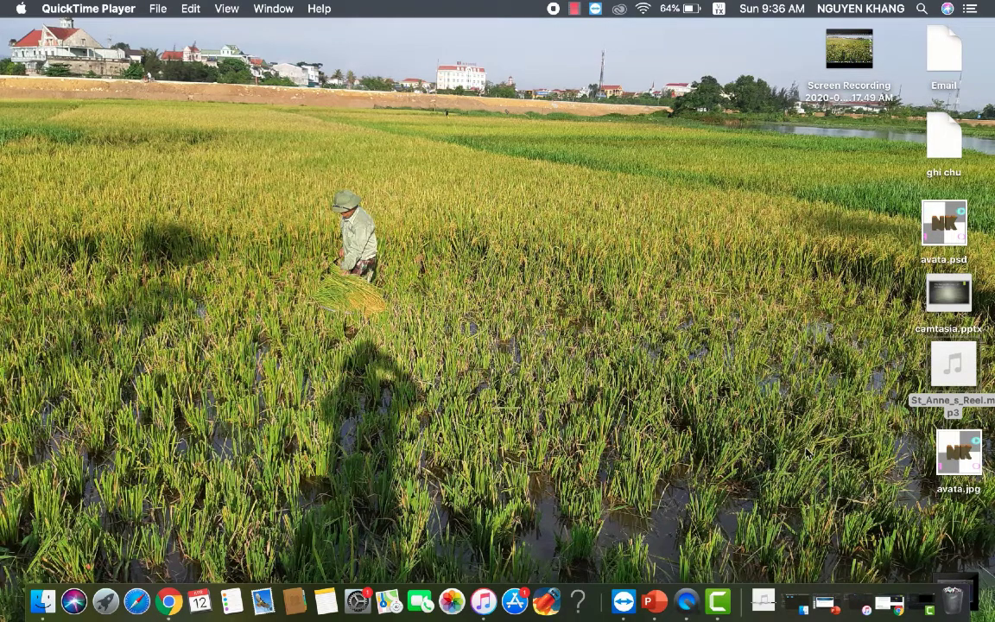
Switch to Chrome and open google.com in a new tab
click(890, 607)
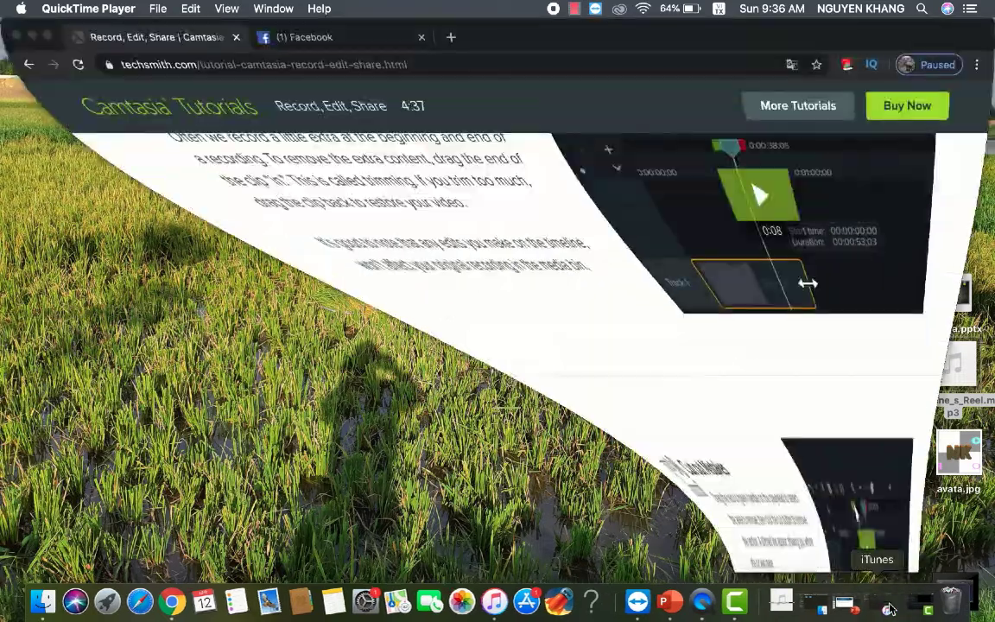
key(super+t)
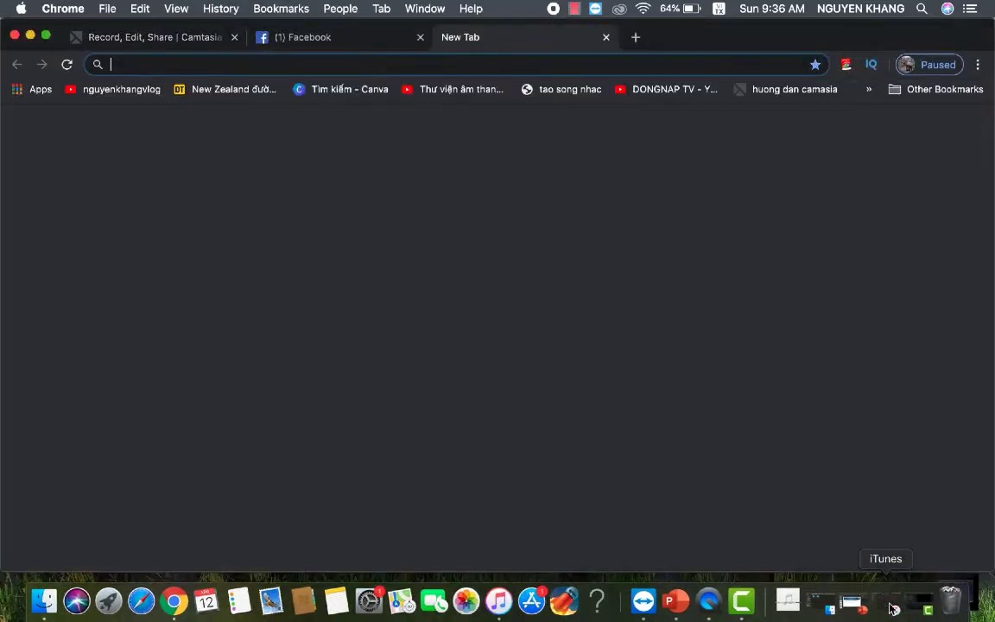
text(go)
key(Return)
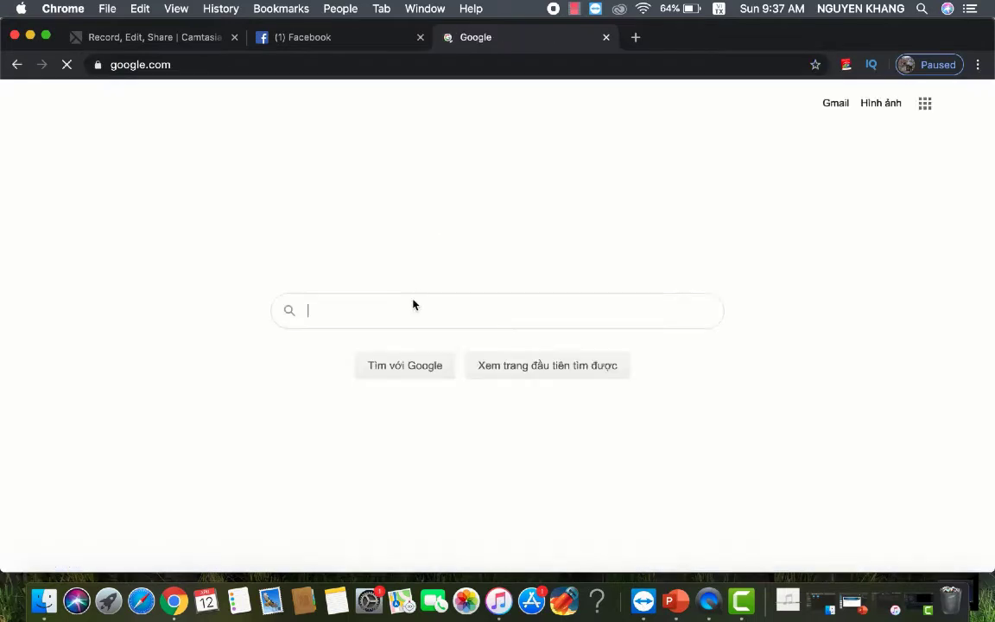
Search Google for "cach làm countdown vơi tamtasia" and look over the results
text(cach làm )
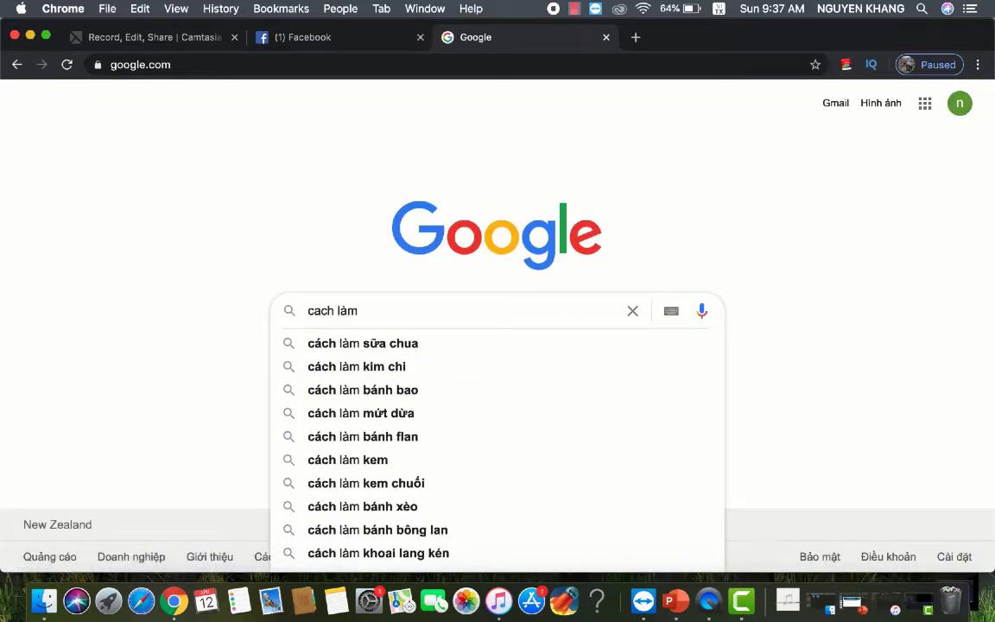
text(count)
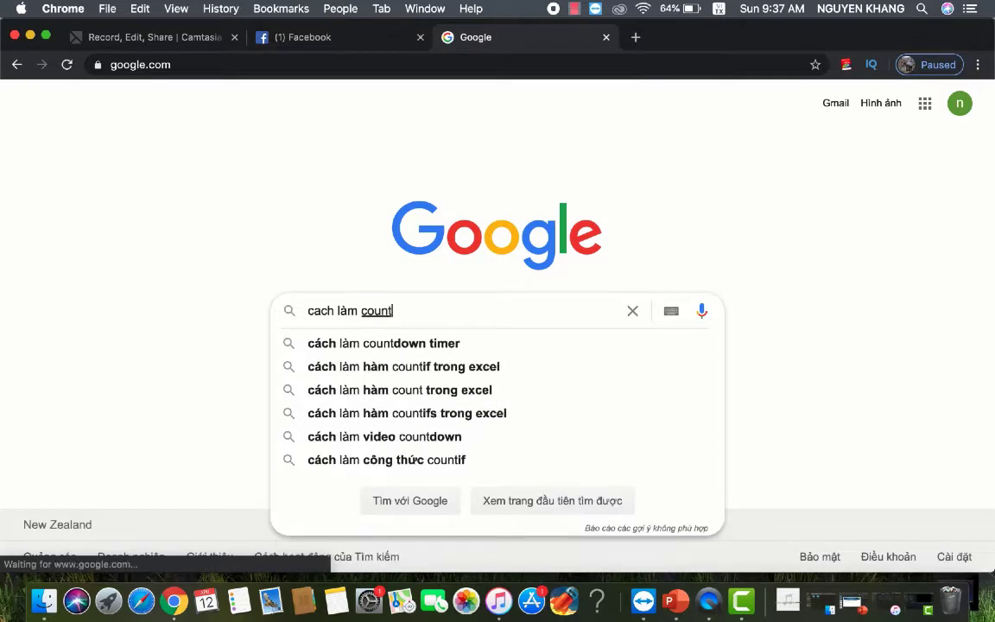
text(down)
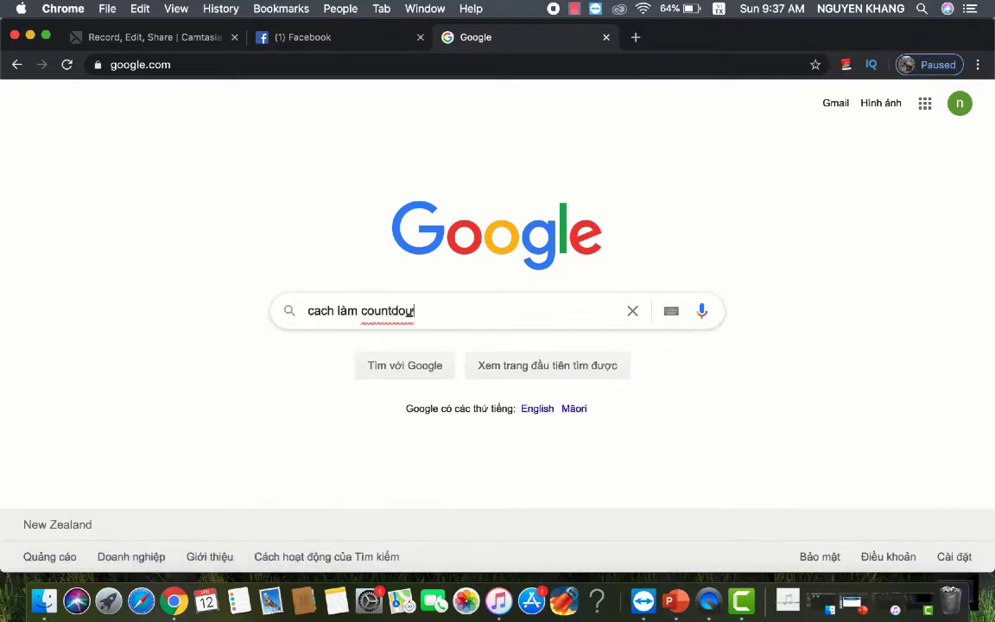
text( voi tamta)
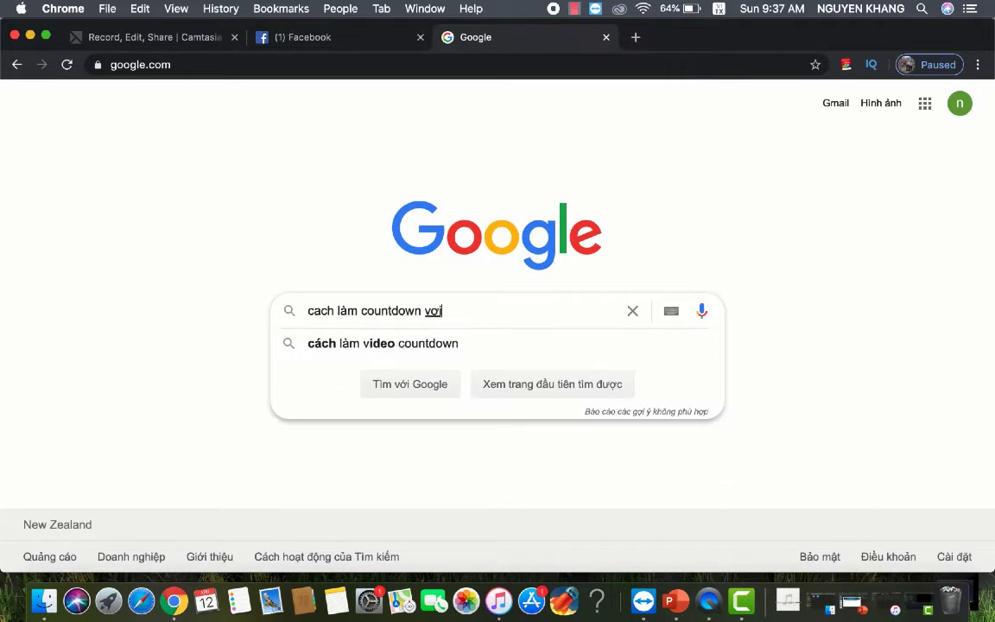
text(si)
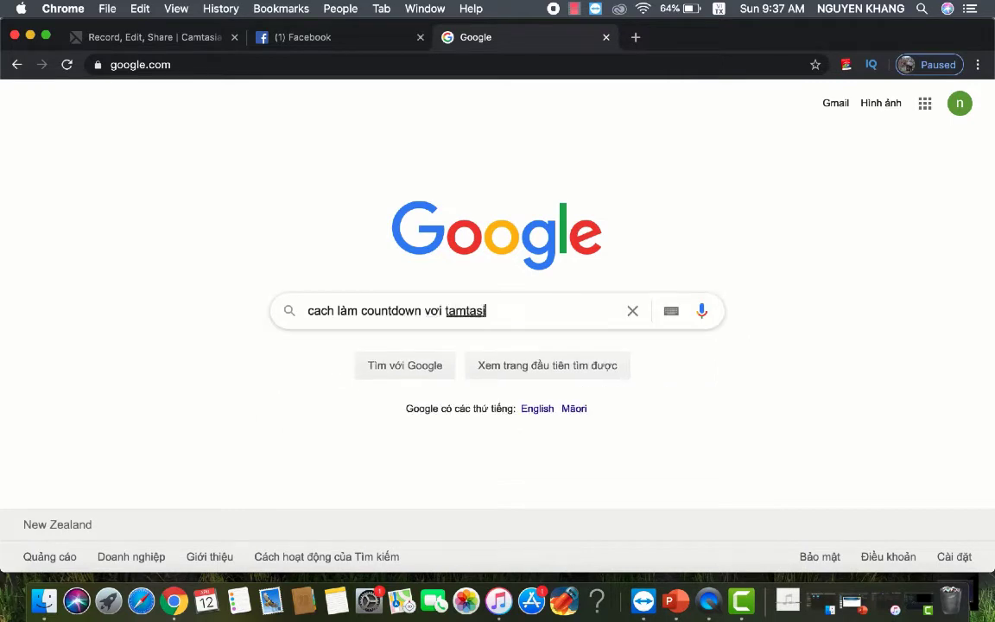
text(a)
key(Return)
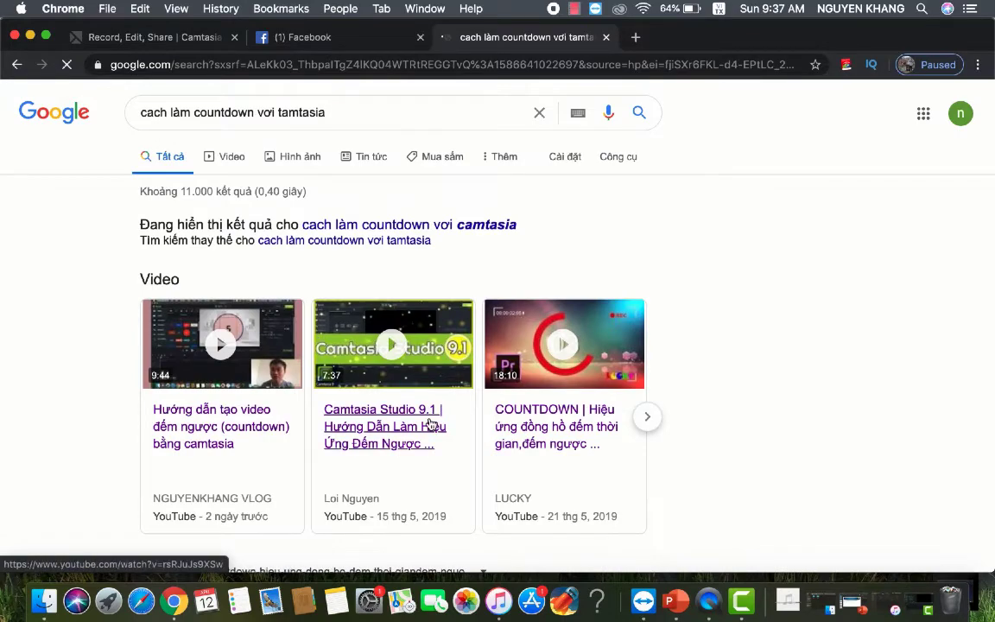
scroll(430, 424, down, 5)
scroll(429, 423, up, 5)
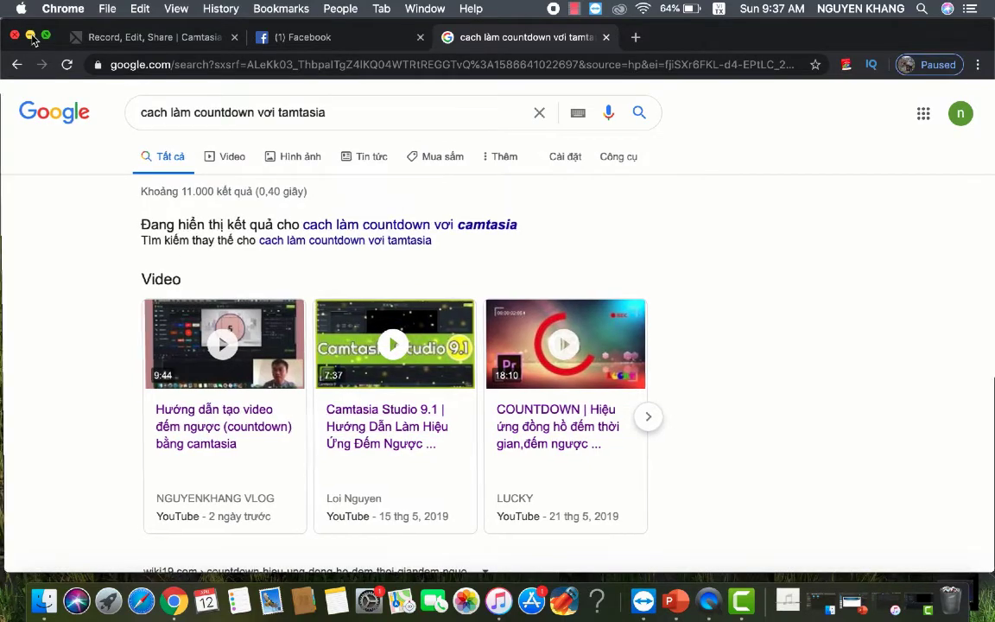
Minimize the browser window and stop the Camtasia screen recording
click(30, 36)
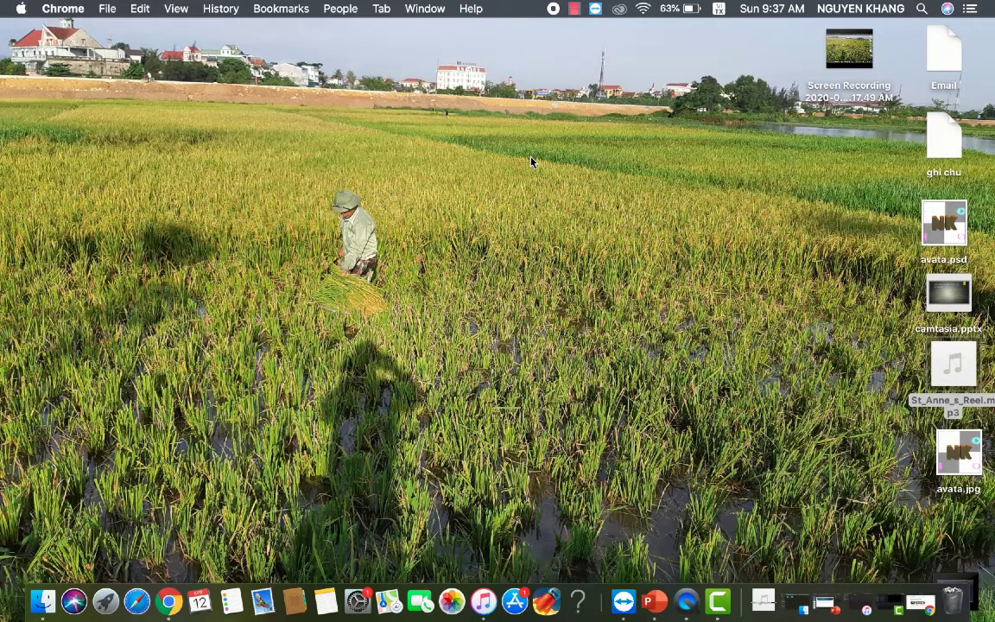
click(574, 13)
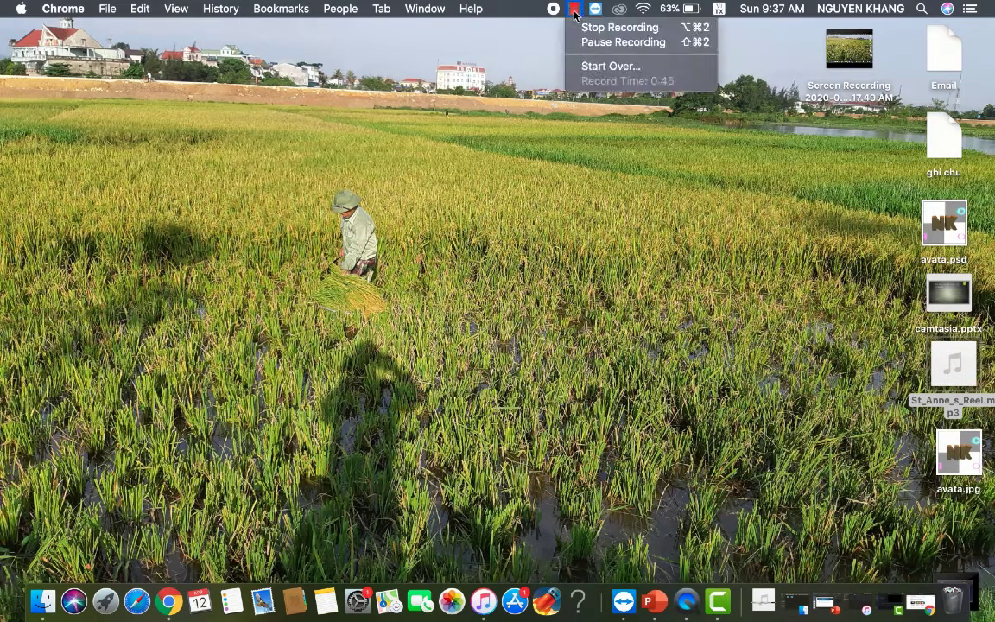
click(609, 28)
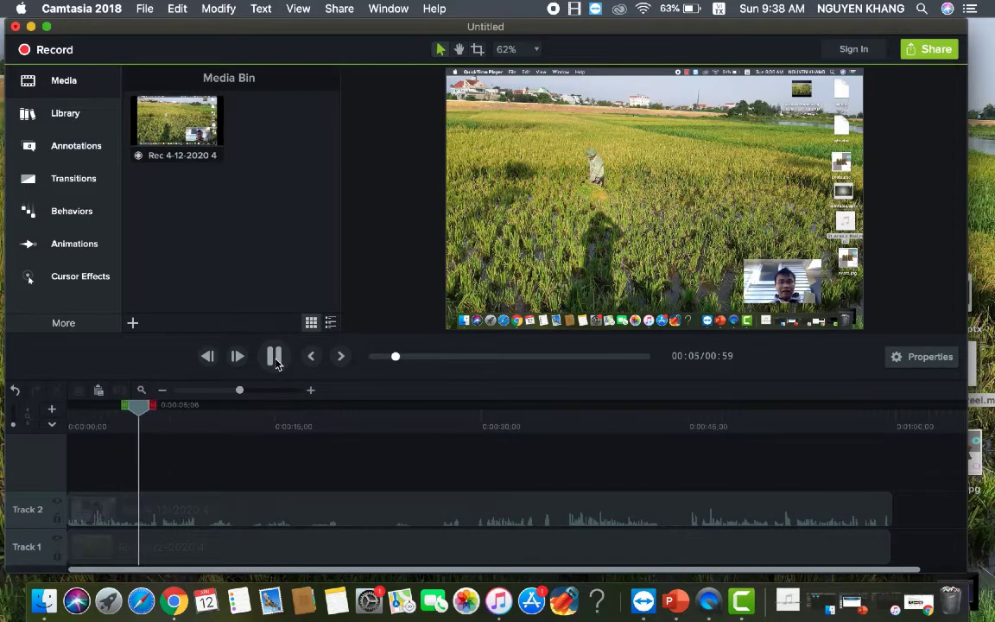
Pause playback, return the playhead to the start and cut about the first second from both tracks
click(274, 357)
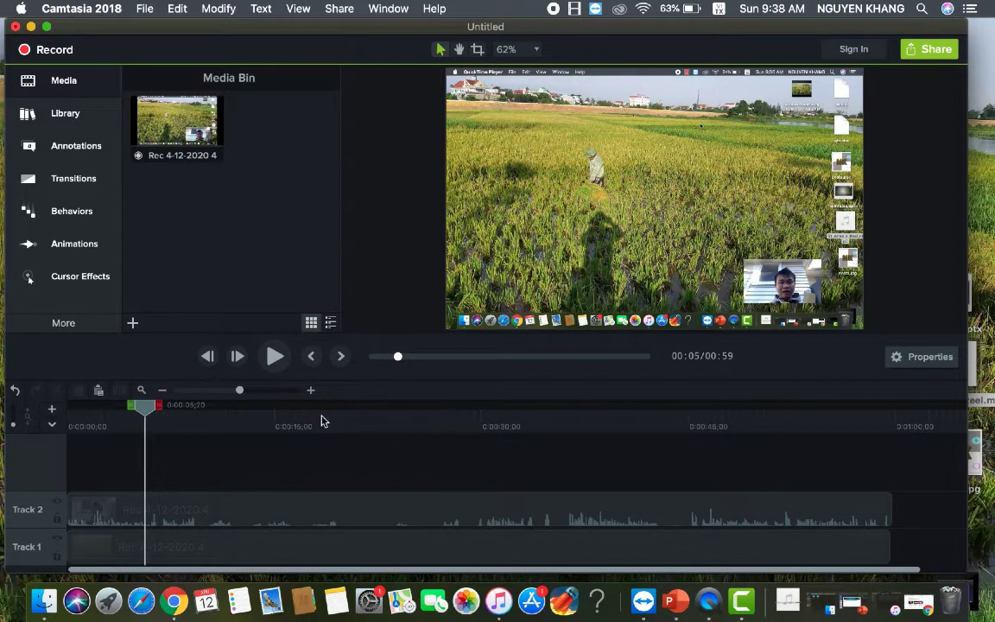
click(149, 412)
drag(149, 412, 63, 428)
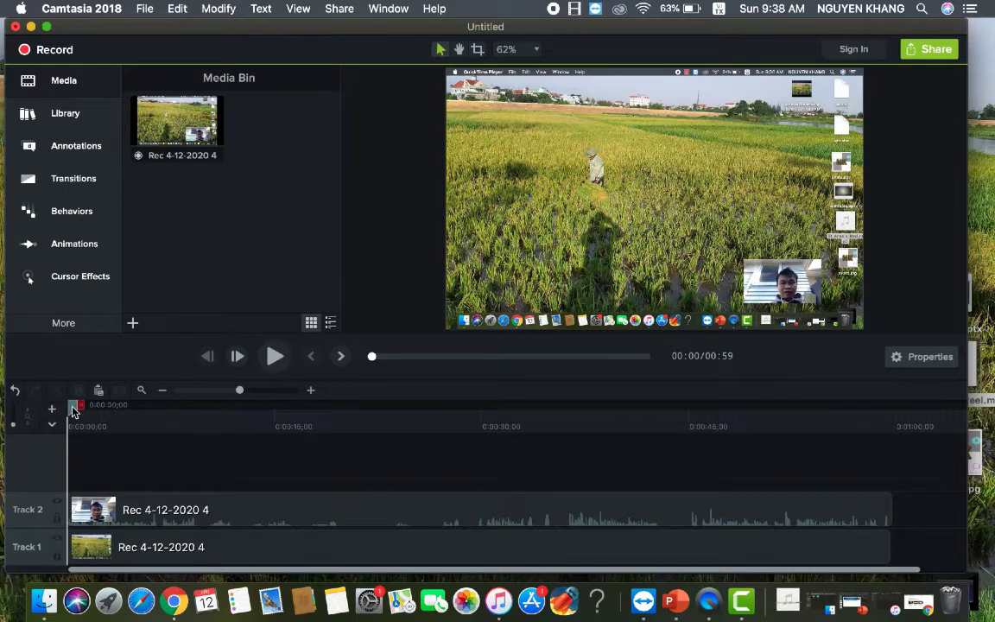
drag(74, 412, 49, 416)
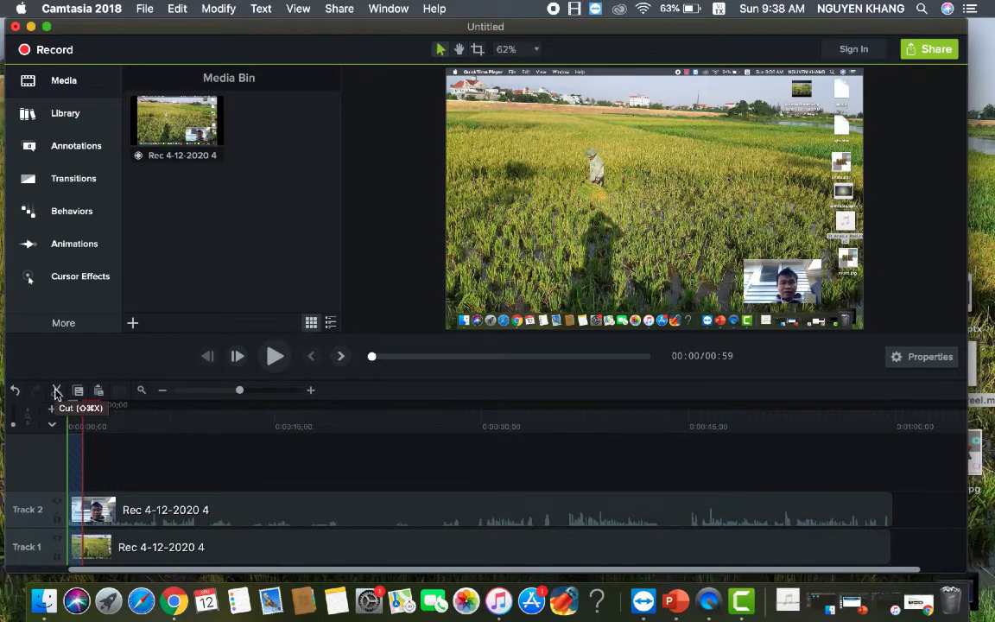
click(56, 391)
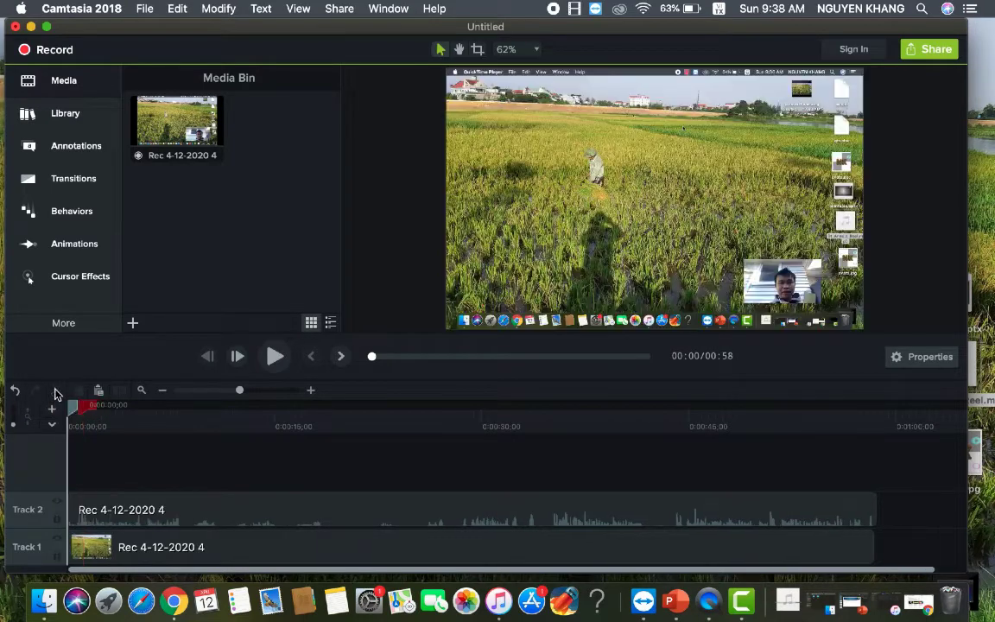
Play the trimmed recording from the beginning and pause it at about 16 seconds
click(273, 357)
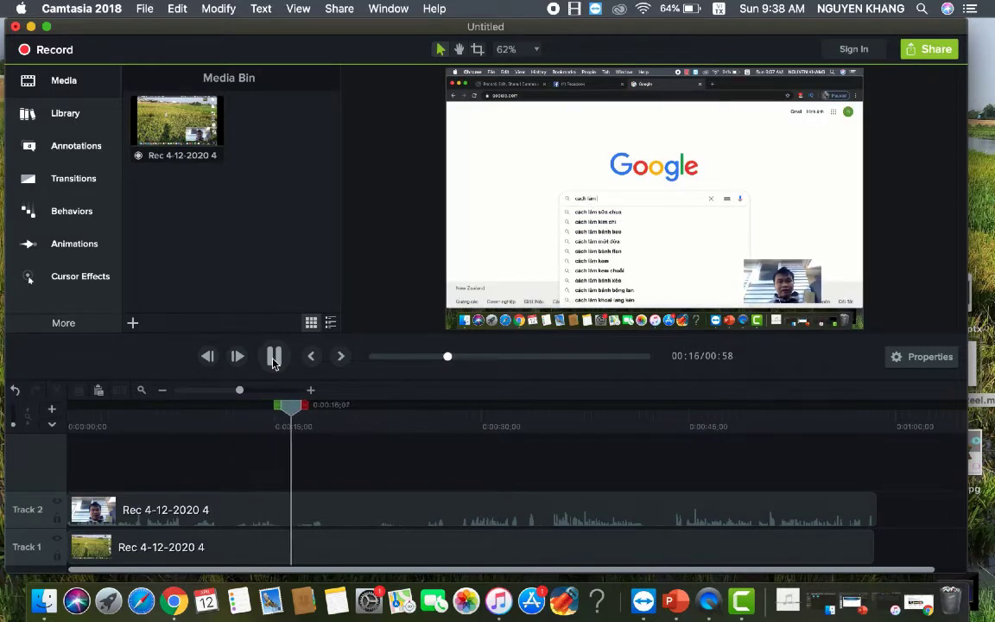
click(273, 359)
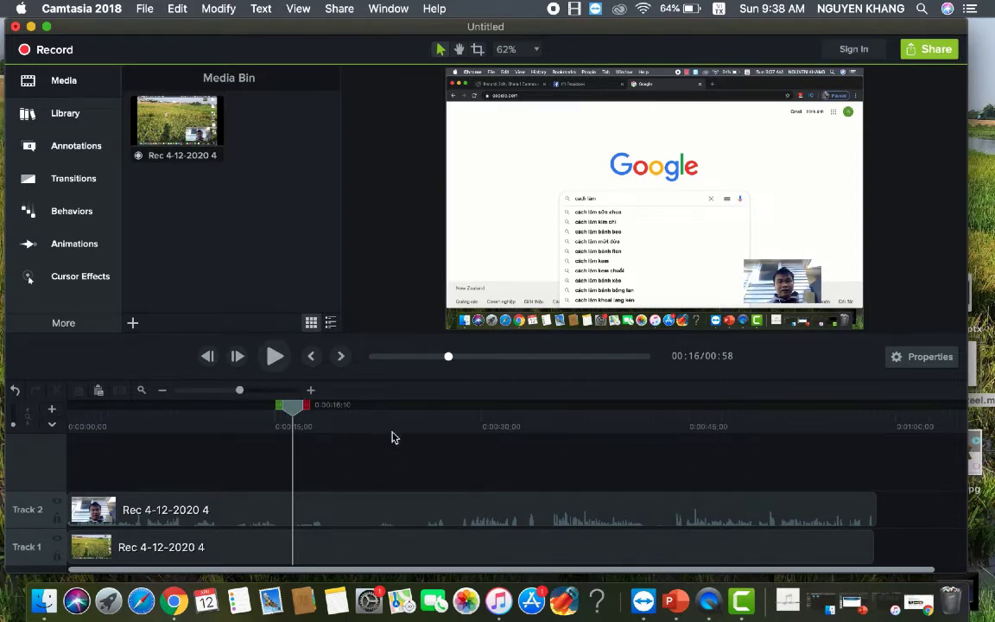
Look through the available annotations, transitions, behaviors and animations, and minimize the editor window
click(64, 144)
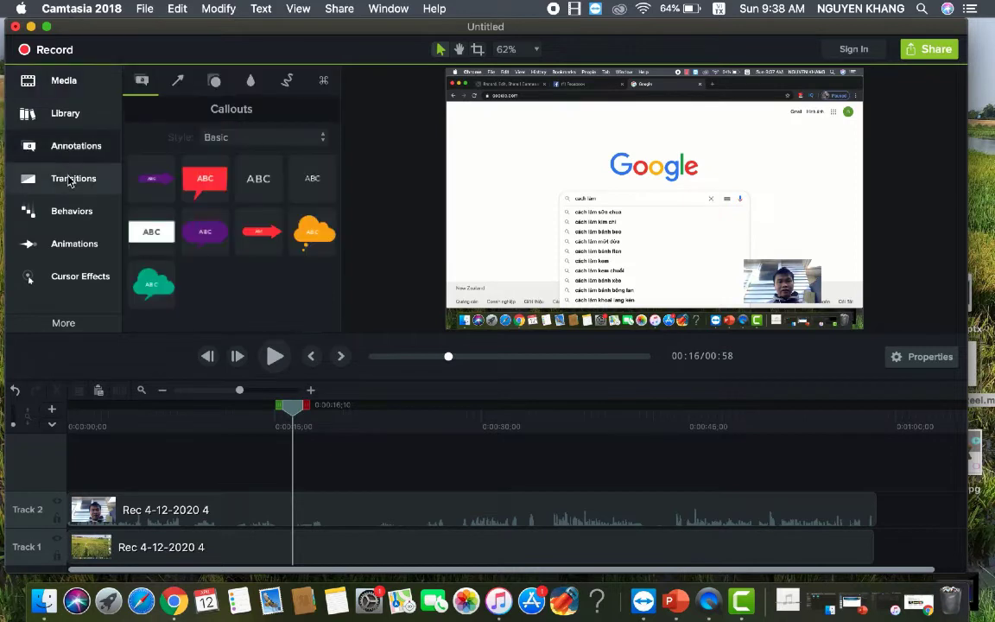
click(73, 177)
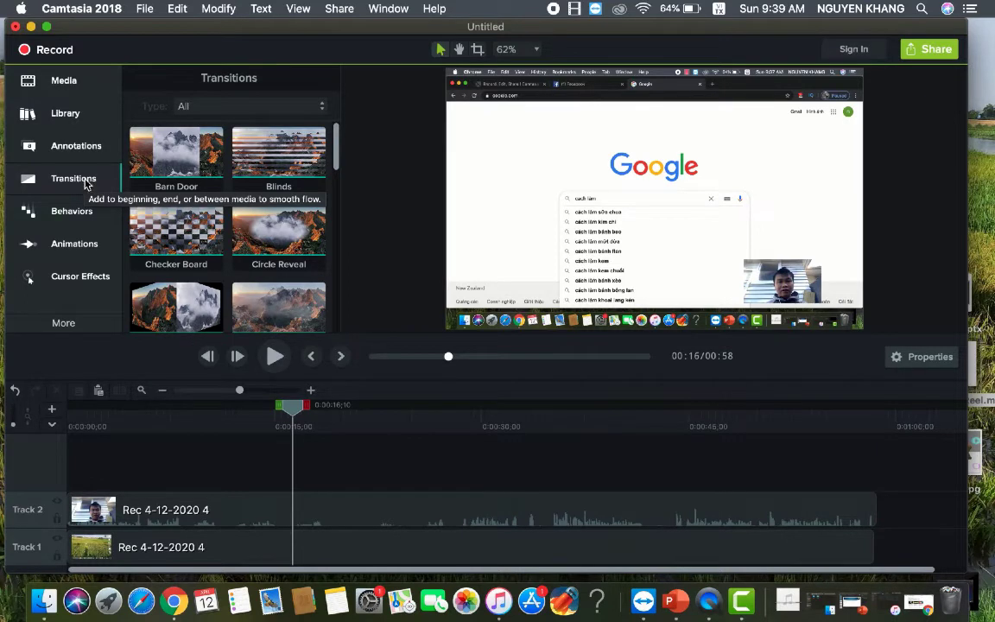
click(80, 213)
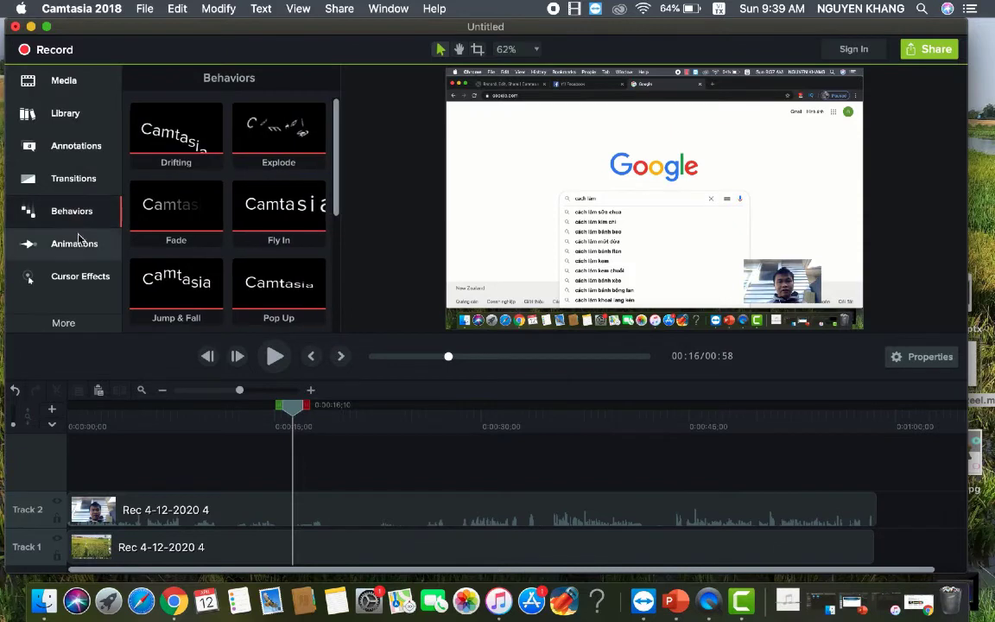
click(84, 244)
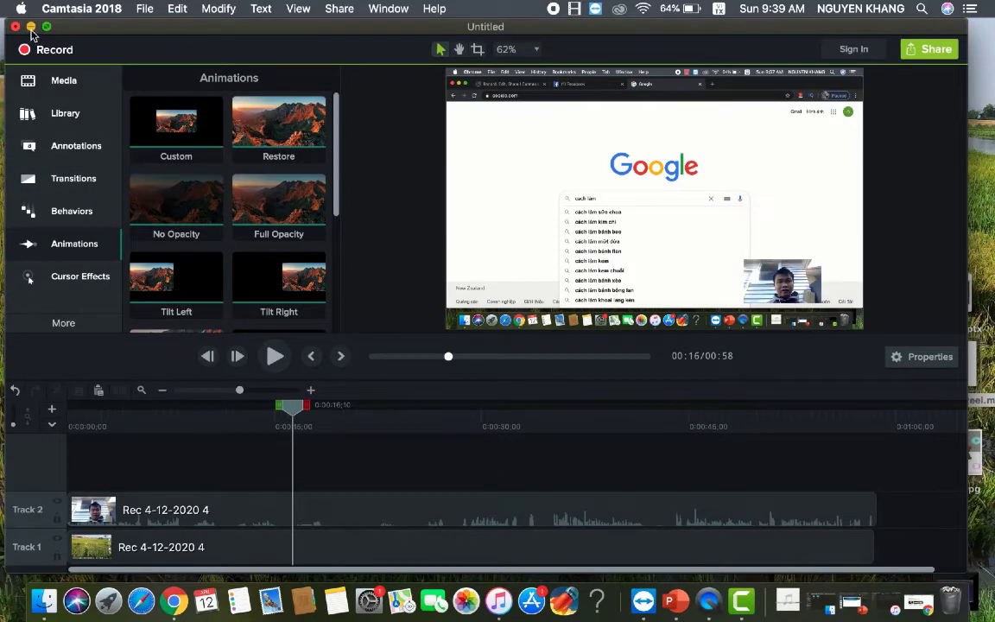
click(30, 26)
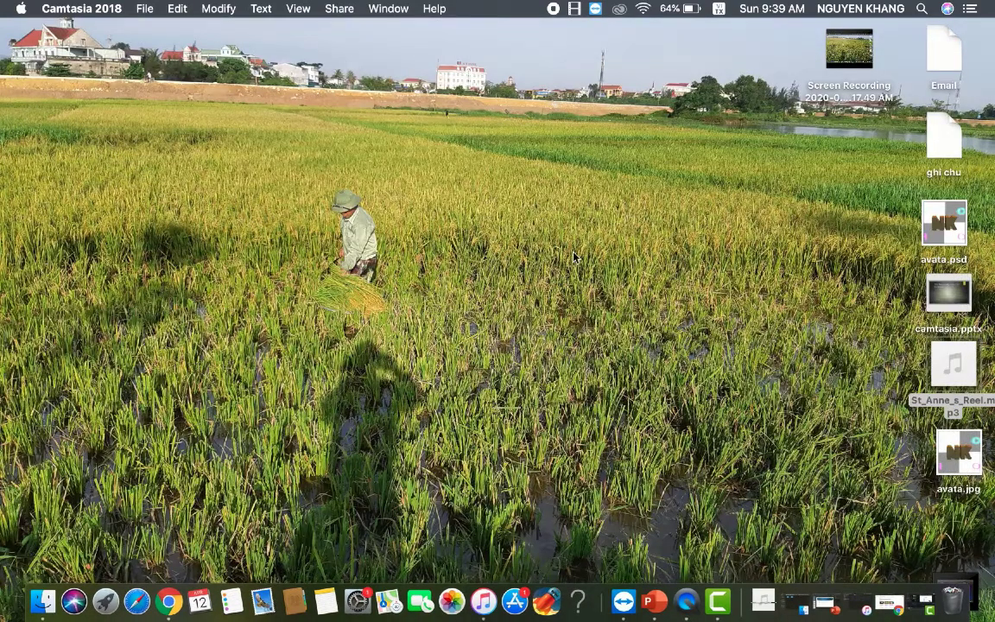